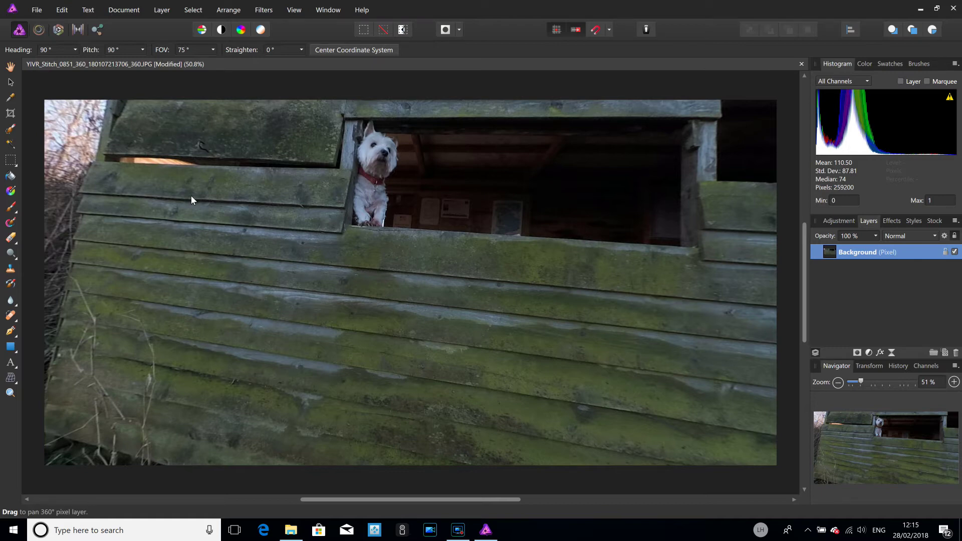
Turn the 360° view to a heading of 273° and straighten the lake horizon there.
left_click(75, 50)
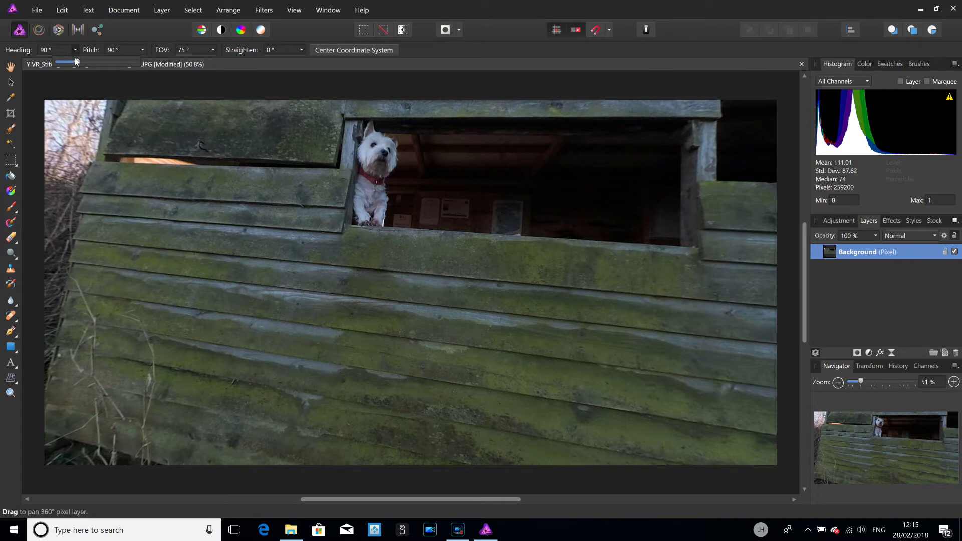
left_click_drag(78, 62, 101, 63)
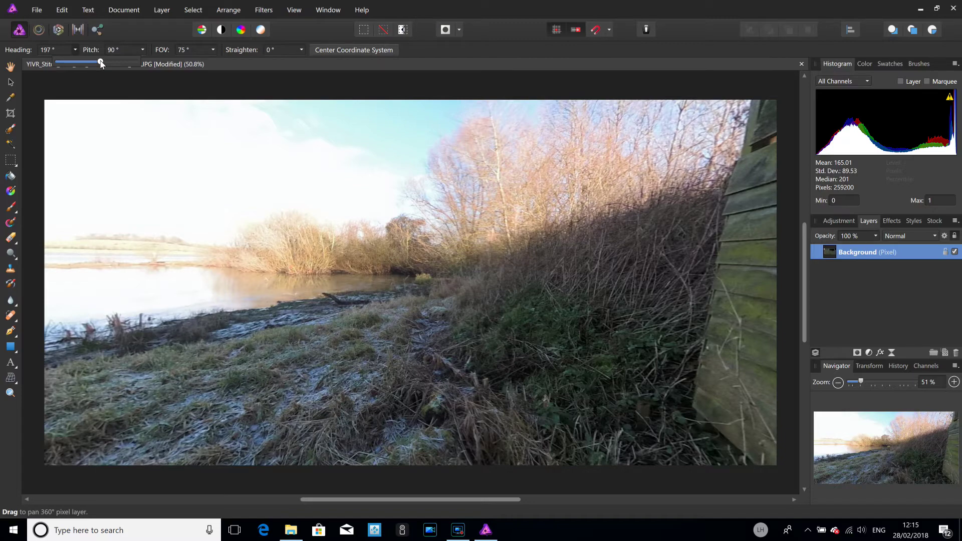
left_click_drag(101, 63, 116, 63)
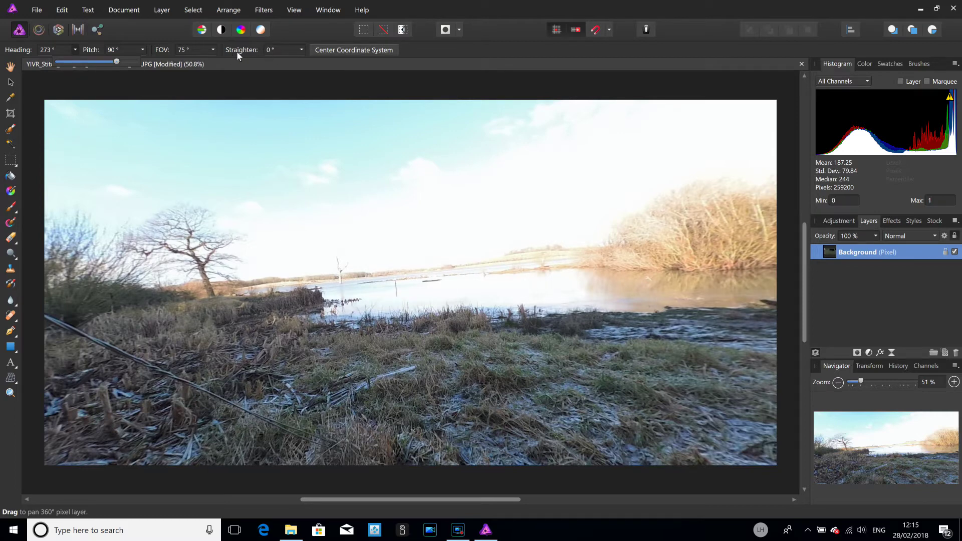
left_click(301, 50)
left_click(302, 50)
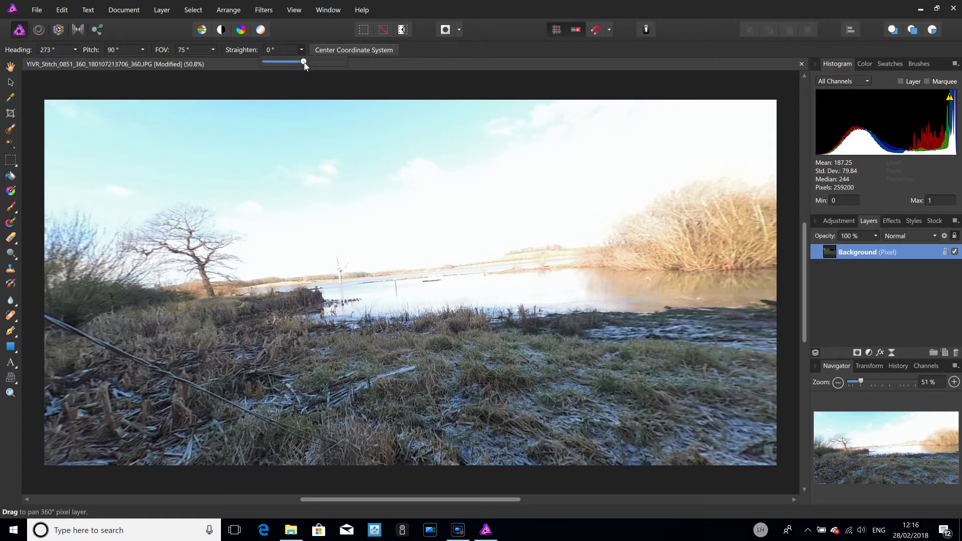
left_click_drag(304, 62, 299, 66)
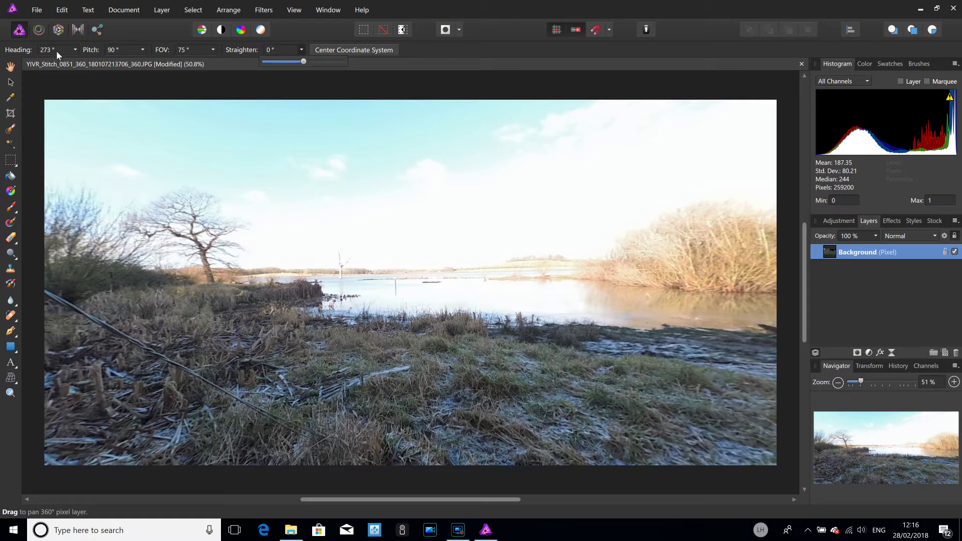
Turn the view to a heading of 196° and straighten the horizon slightly by the bushes and lake.
left_click(75, 49)
mouse_move(78, 62)
left_mouse_down()
mouse_move(86, 64)
mouse_move(61, 65)
left_mouse_up()
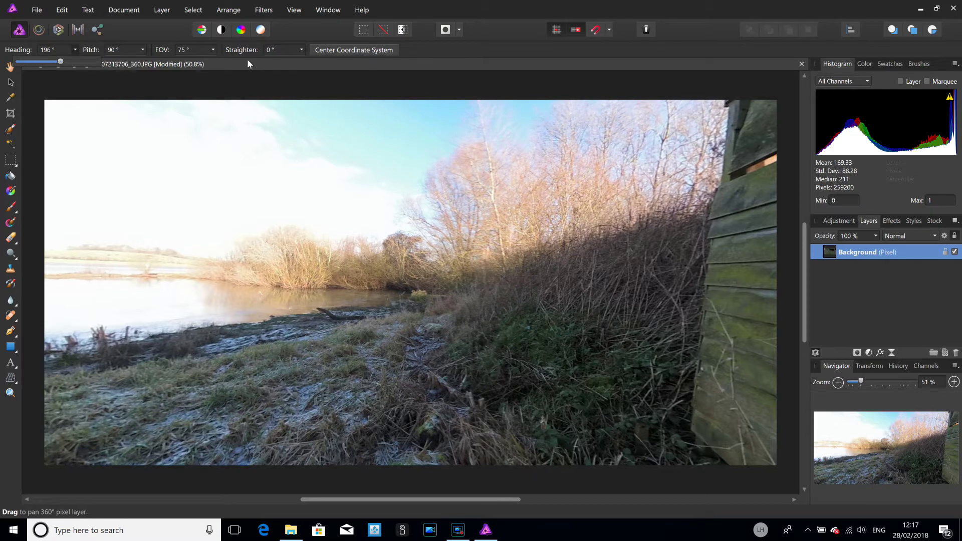
left_click(301, 50)
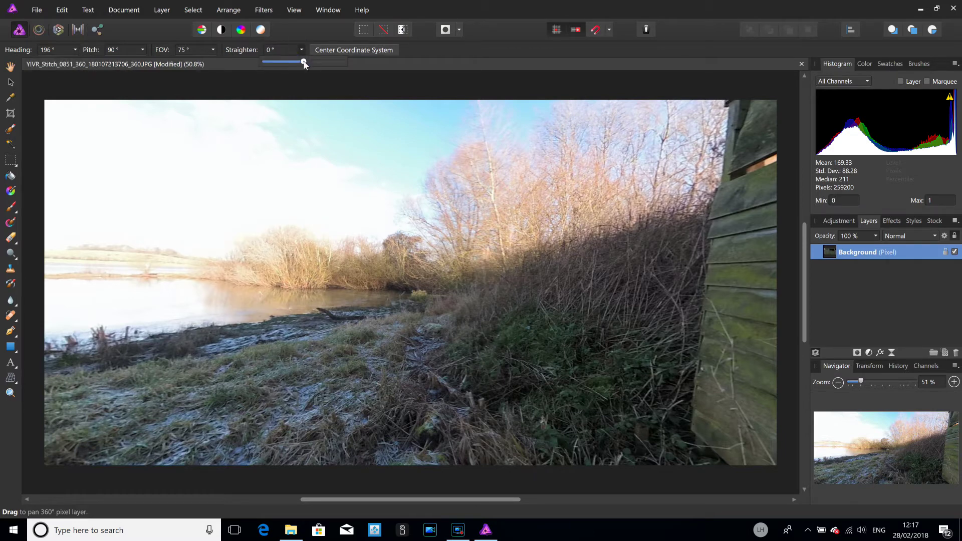
left_click(304, 62)
left_click_drag(304, 64, 306, 65)
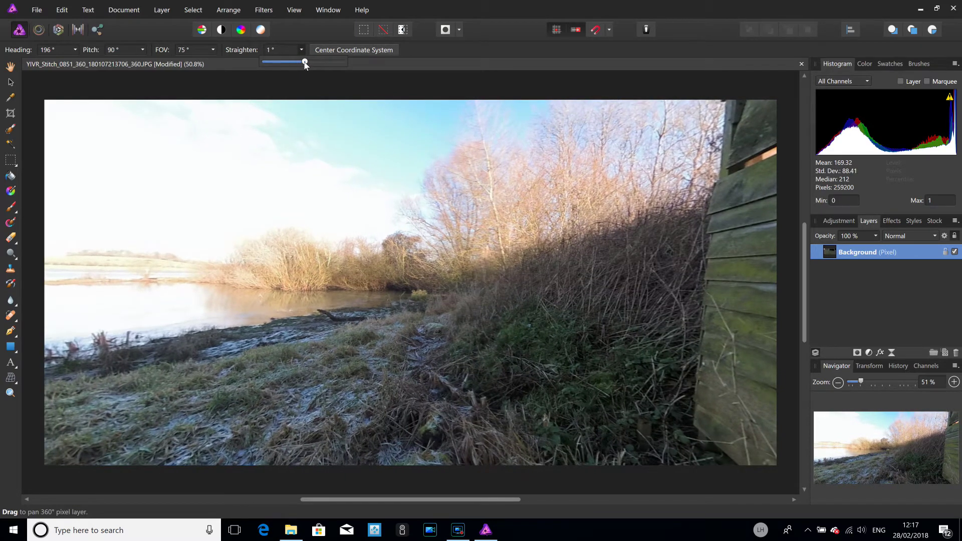
left_click_drag(306, 65, 307, 66)
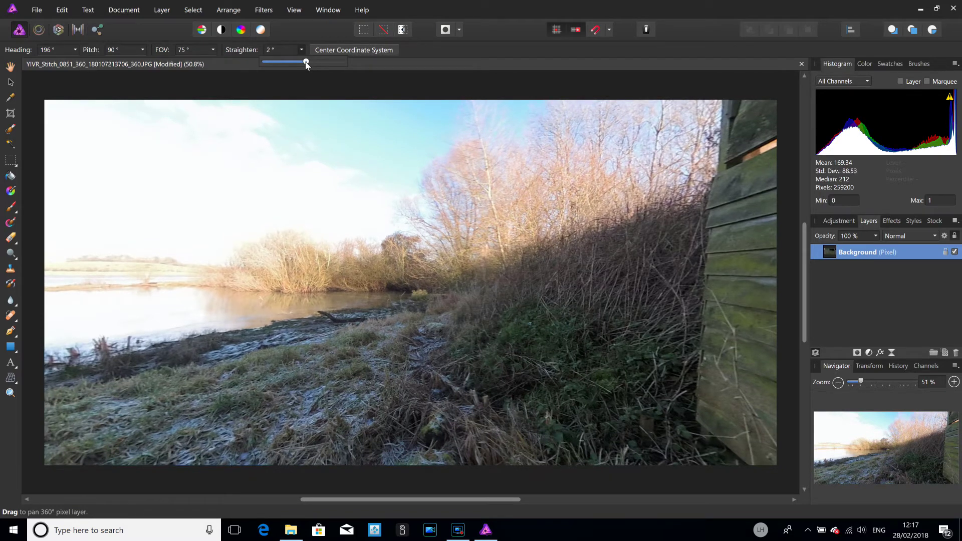
left_click_drag(307, 66, 306, 65)
Turn the view to a heading of 317° and level the horizon beside the wooden hut.
left_click(75, 50)
left_click_drag(78, 63, 104, 63)
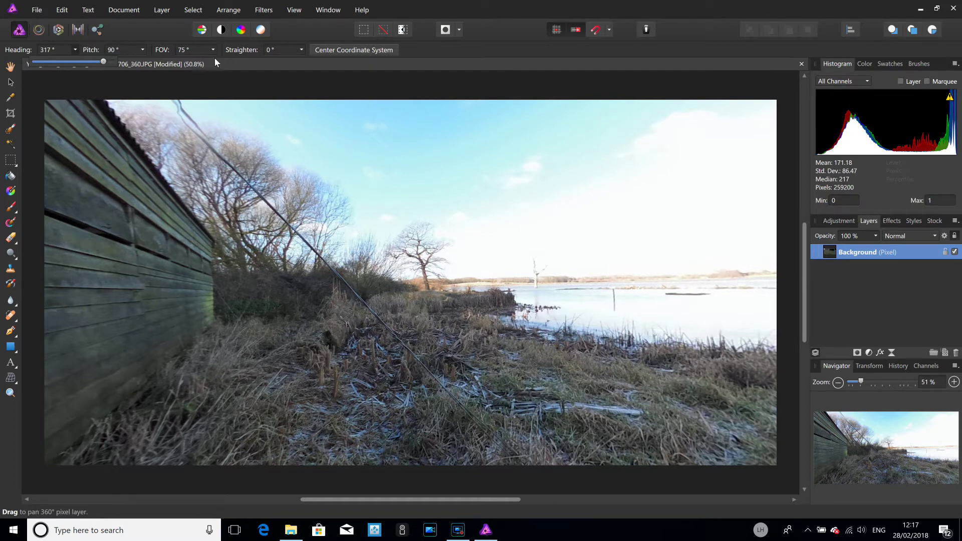
left_click(300, 50)
left_click(301, 50)
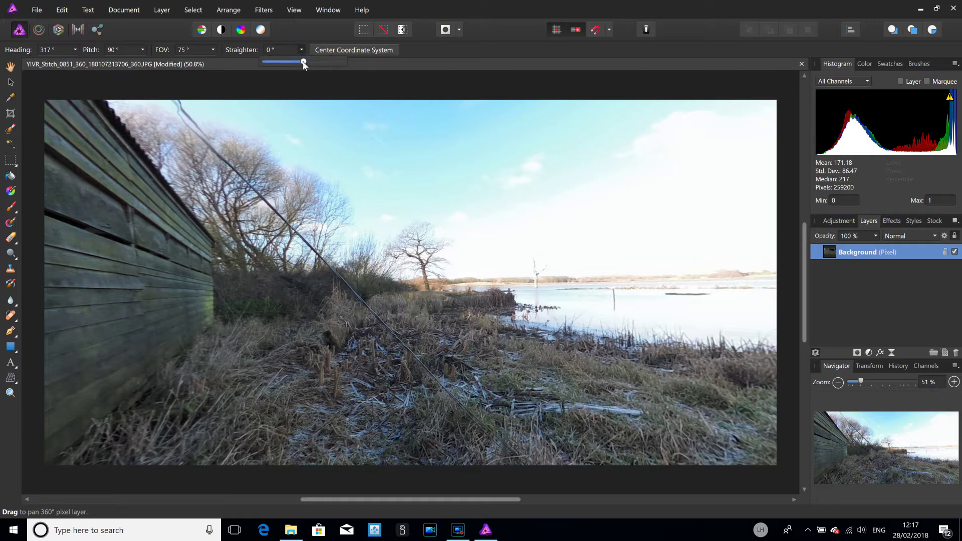
left_click_drag(304, 64, 304, 66)
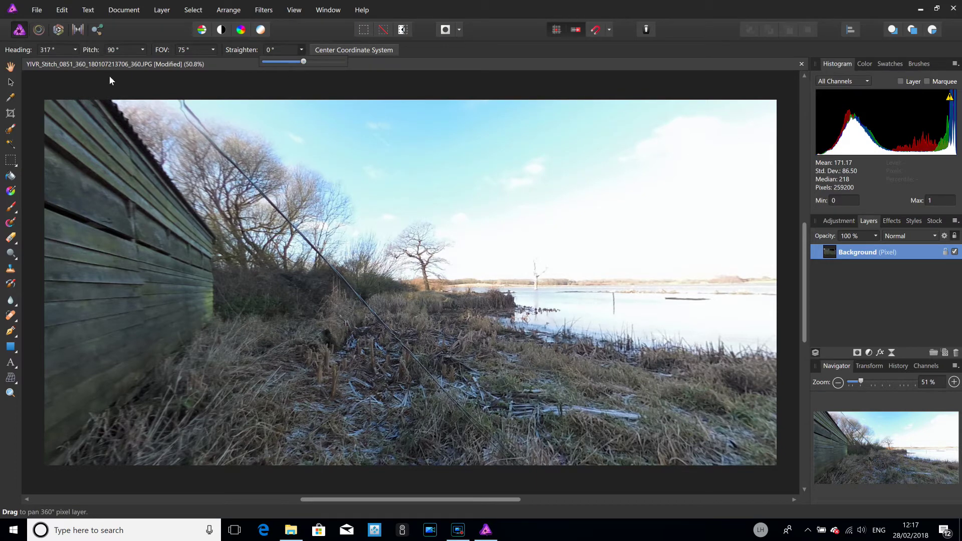
Turn the view back to the dog in the hut at a heading of 88° and remove the live projection.
left_click(76, 49)
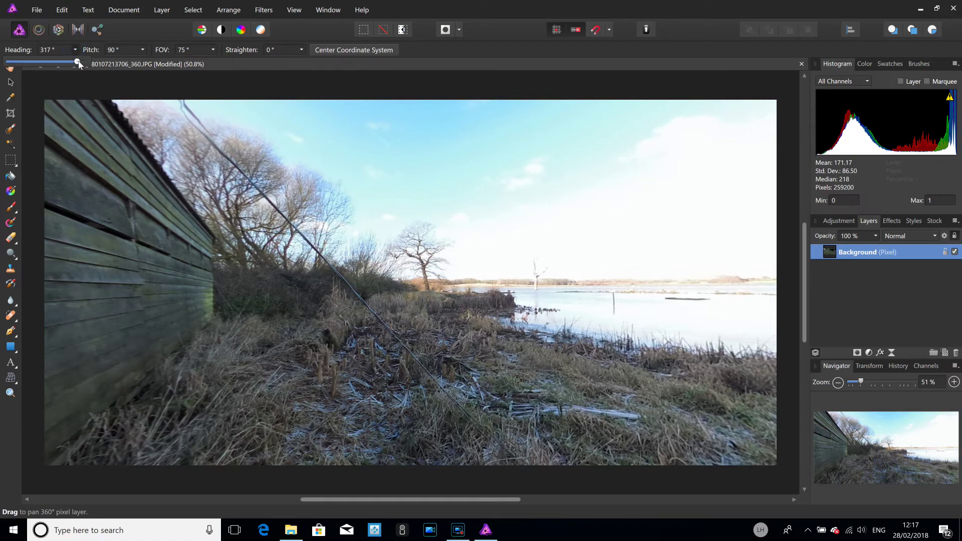
left_click_drag(76, 61, 28, 64)
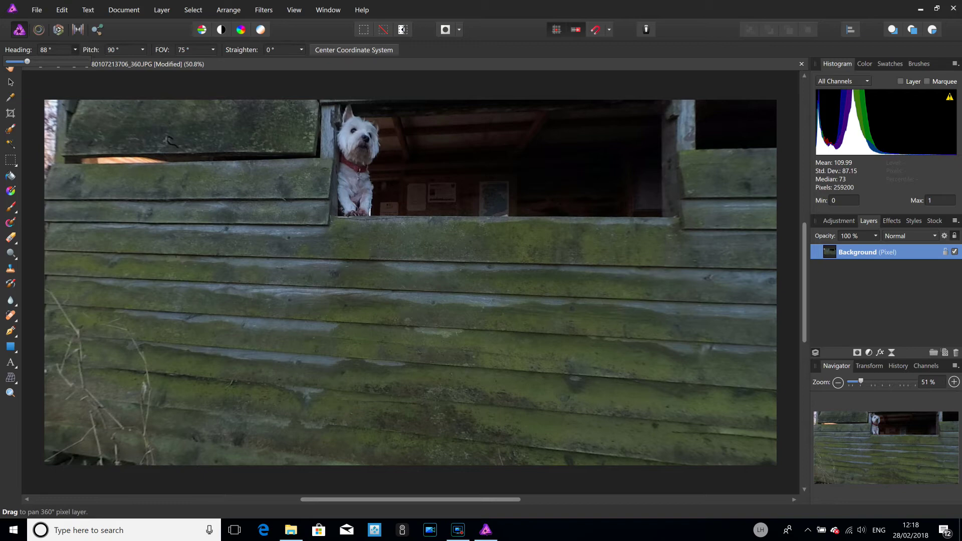
left_click(163, 11)
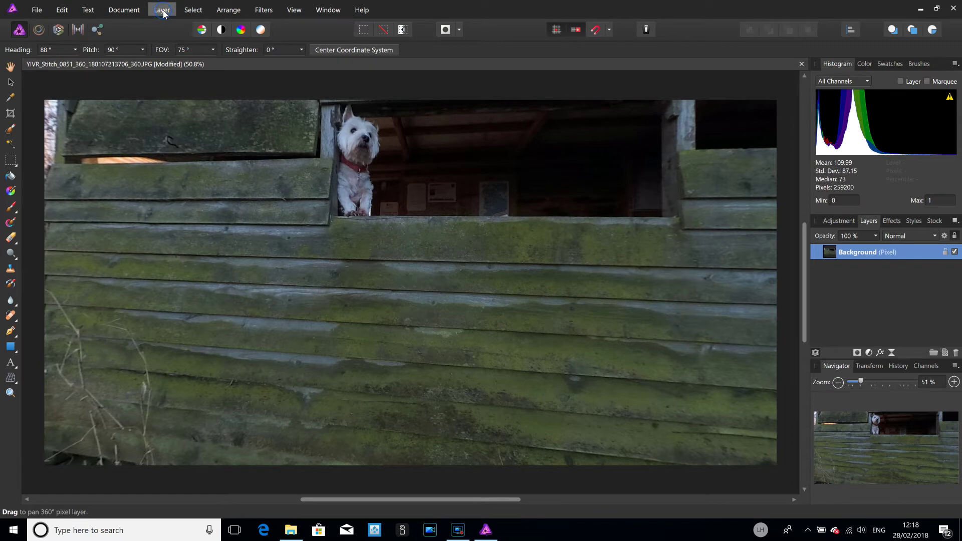
left_click(163, 11)
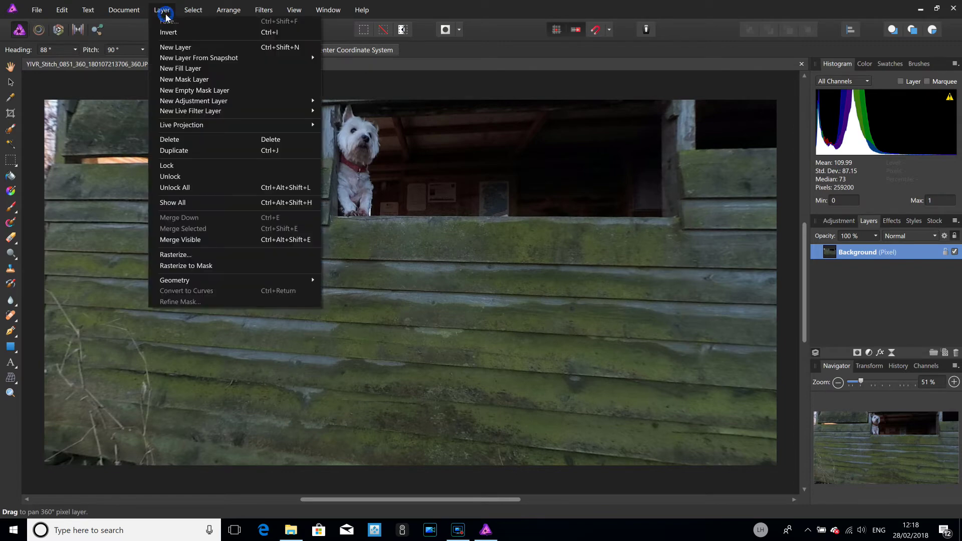
mouse_move(210, 125)
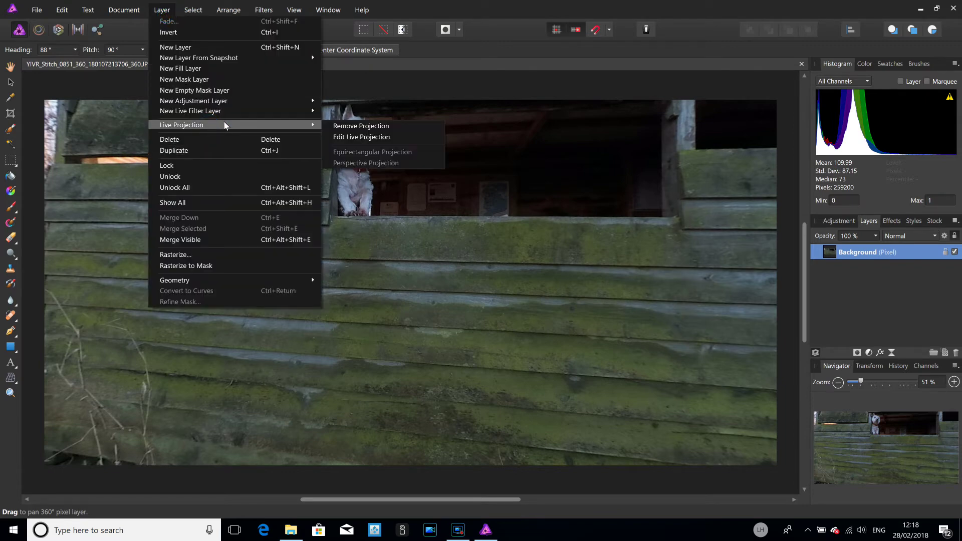
left_click(341, 126)
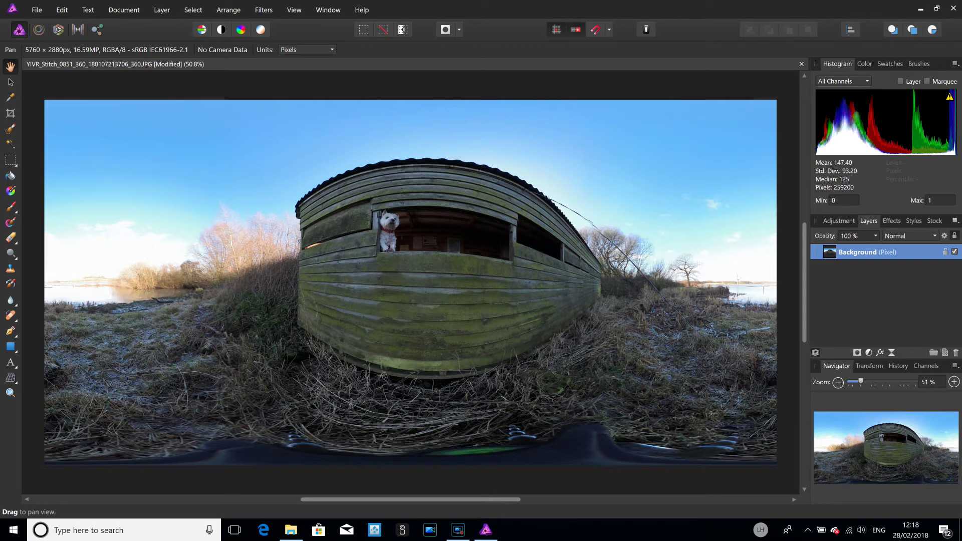
Export the panorama as a high-quality JPEG, 5760 x 2880 px, adding "_straighten" to the original file name.
left_click(38, 11)
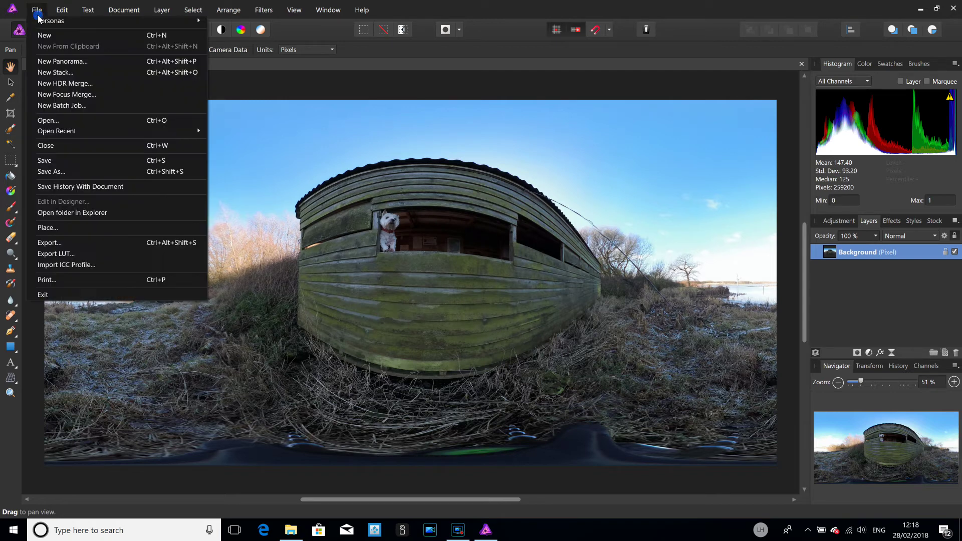
left_click(74, 242)
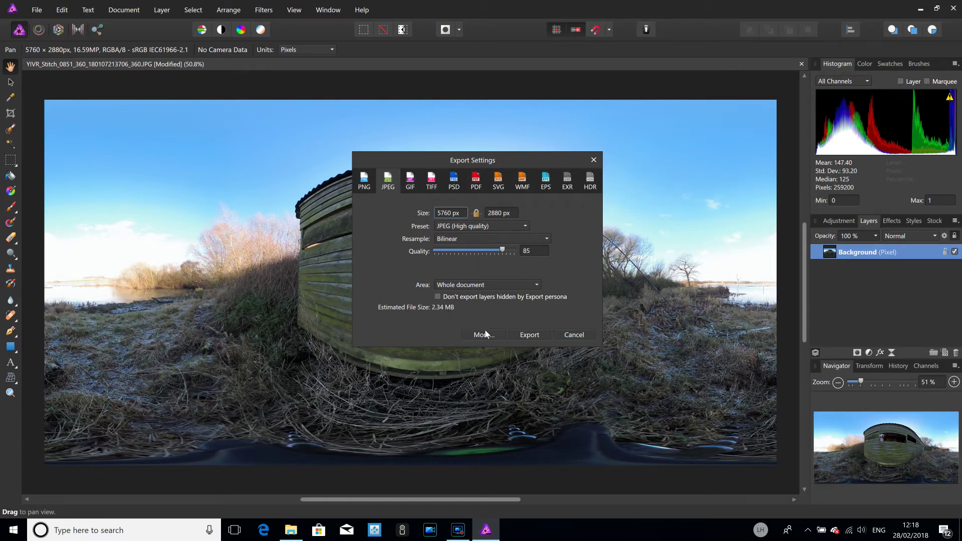
left_click(530, 334)
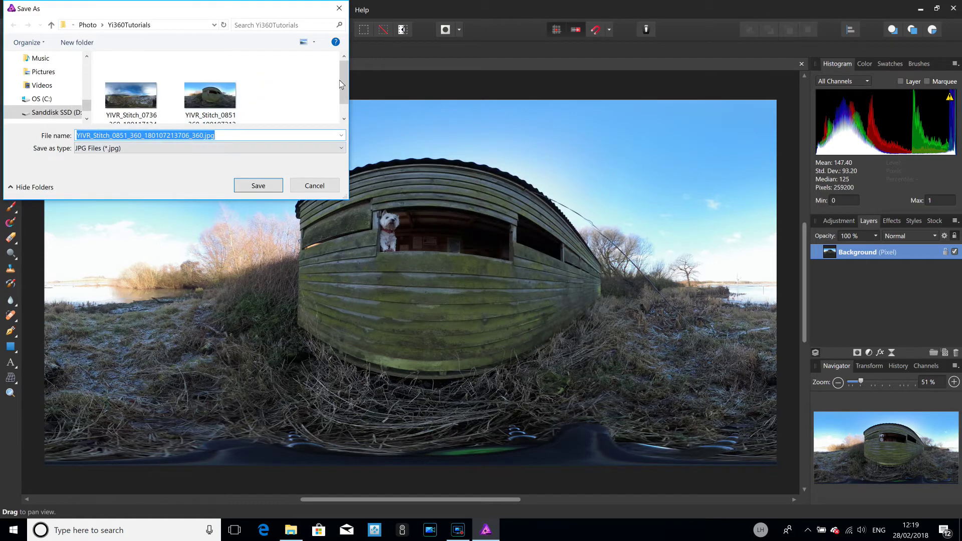
left_click(234, 100)
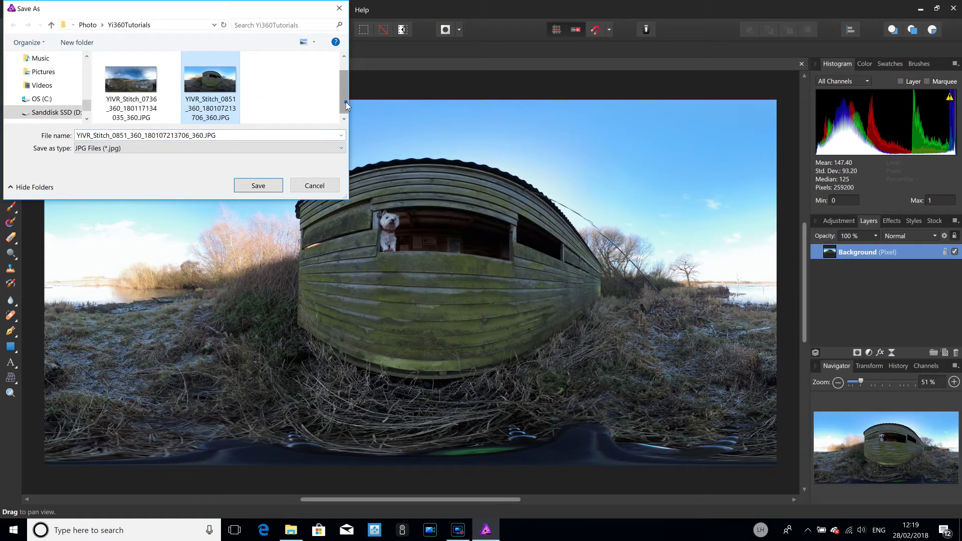
double_click(205, 137)
left_click(204, 136)
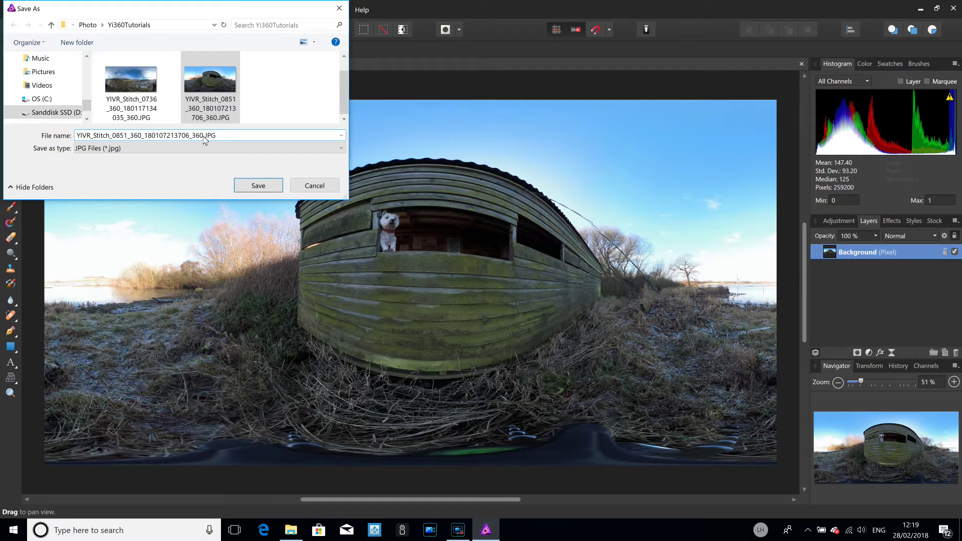
type("_straighten")
left_click(264, 186)
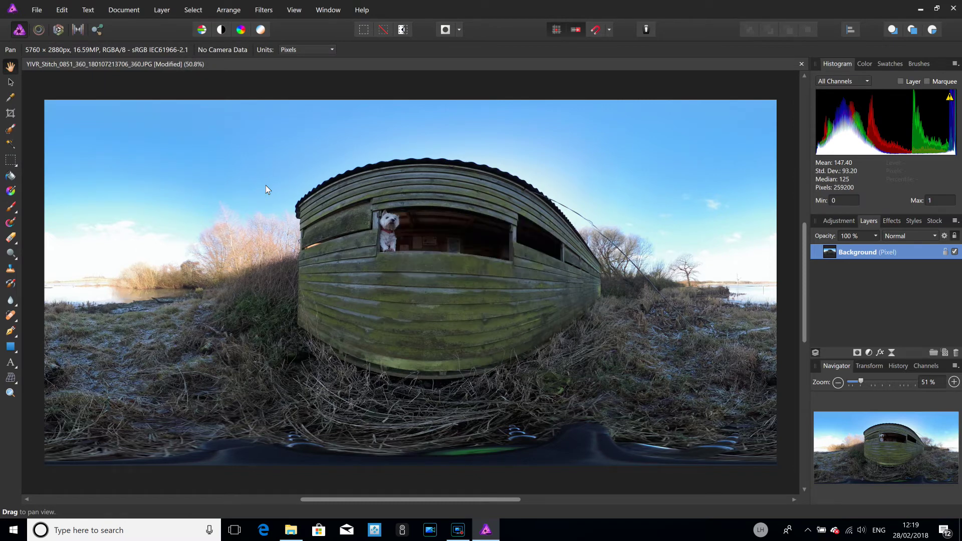
left_click(953, 8)
left_click(479, 273)
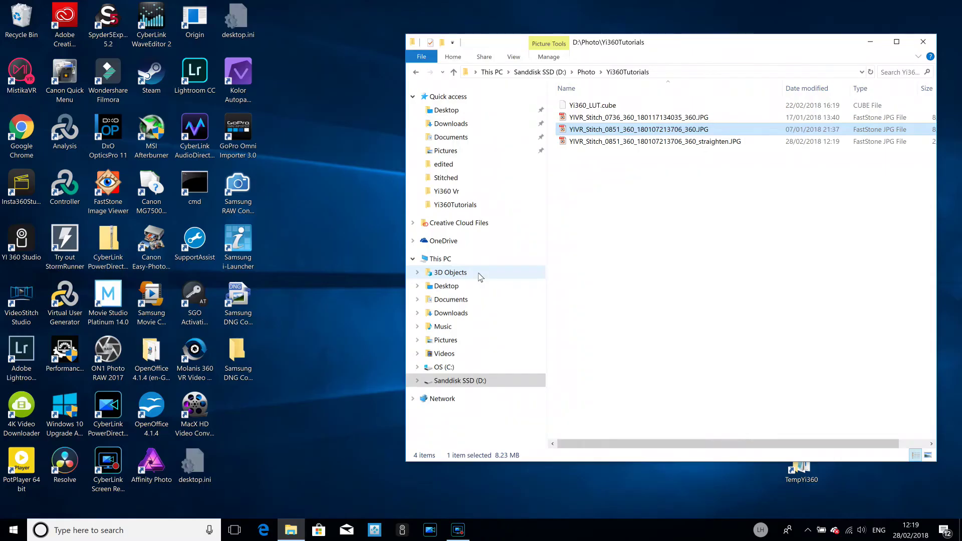
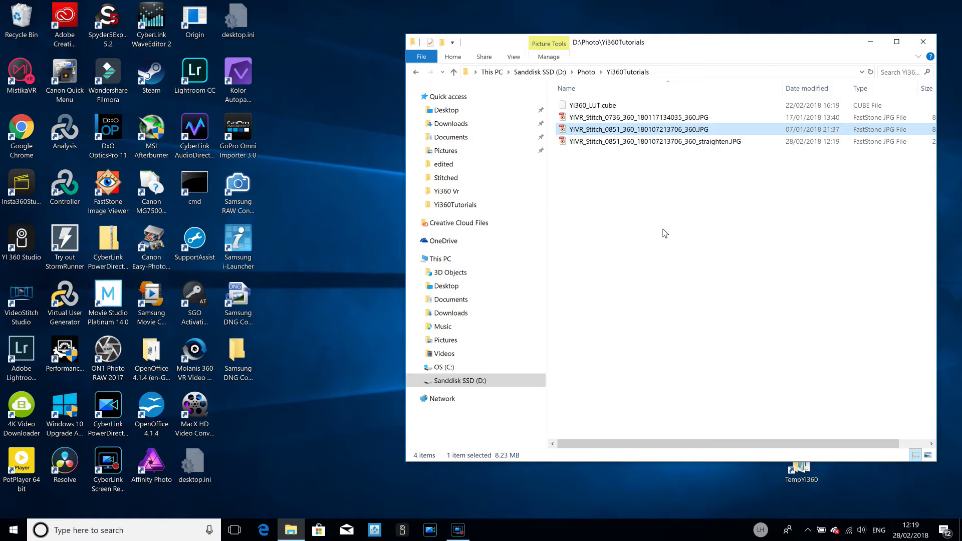
left_click(682, 119)
right_click(683, 121)
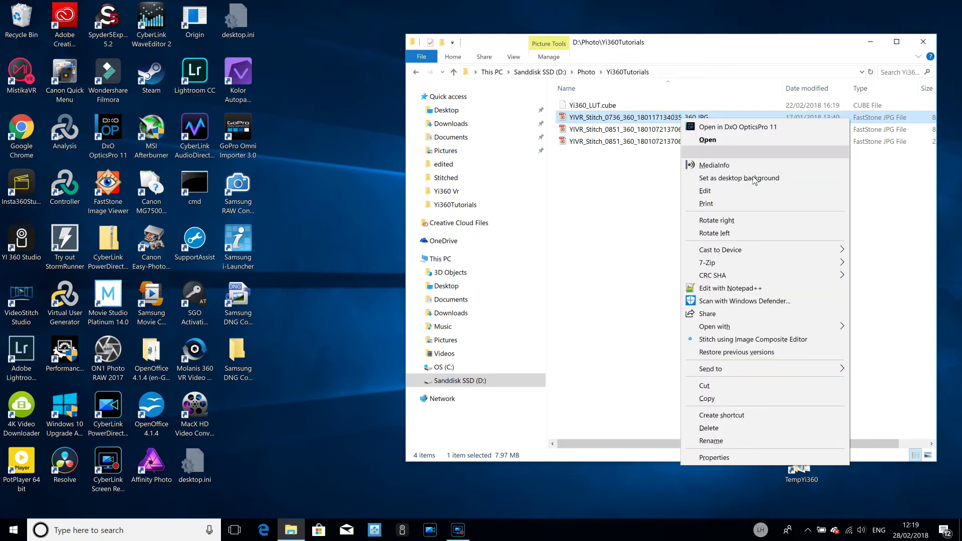
mouse_move(741, 326)
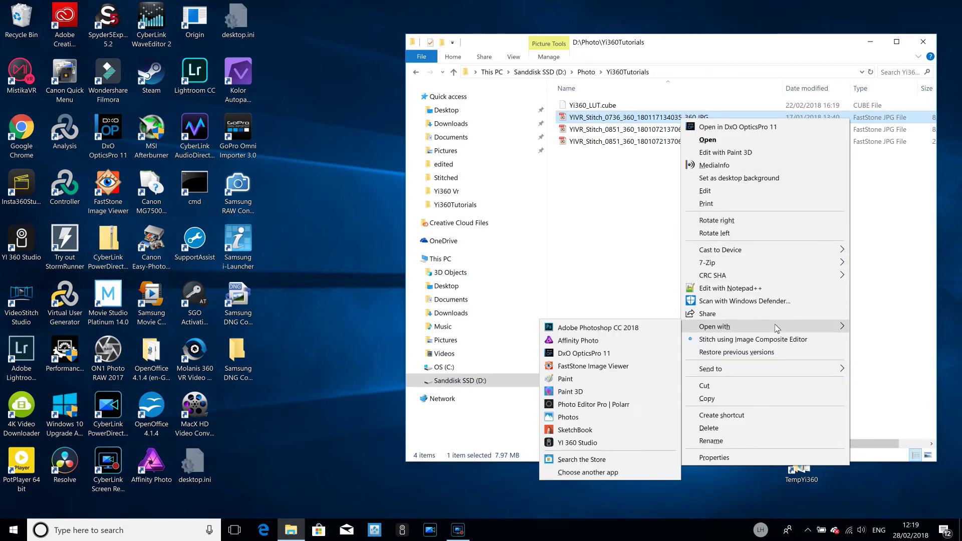
left_click(645, 343)
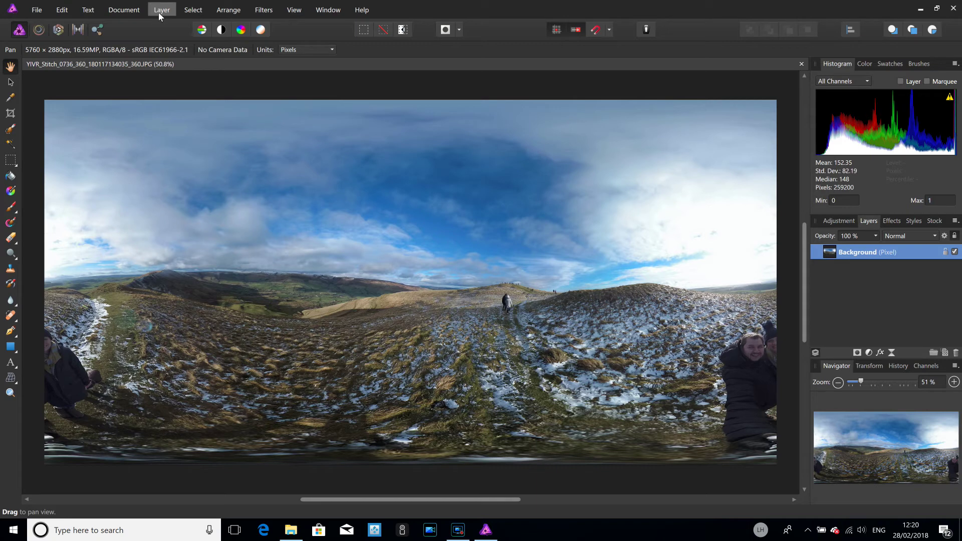
Apply an equirectangular live projection to the background layer of the hillside panorama.
left_click(158, 12)
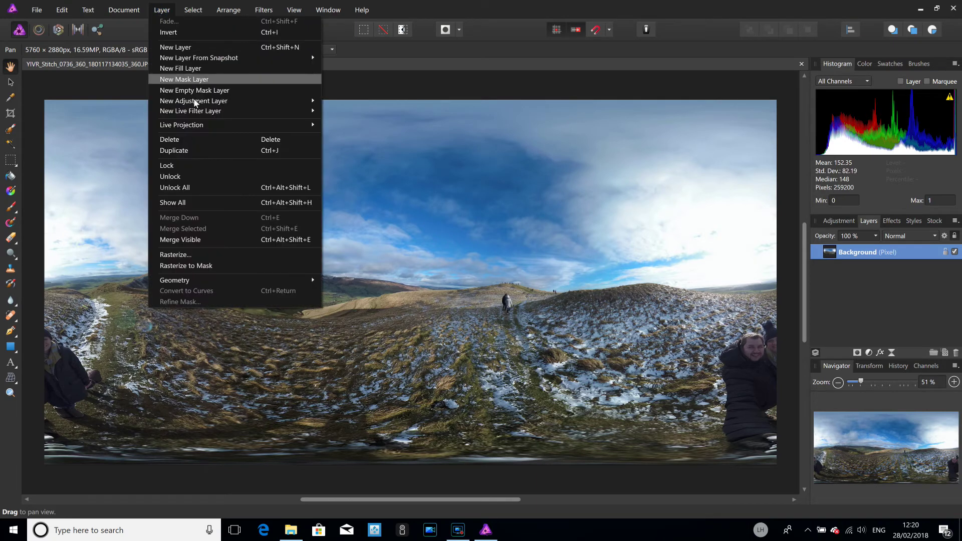
mouse_move(196, 126)
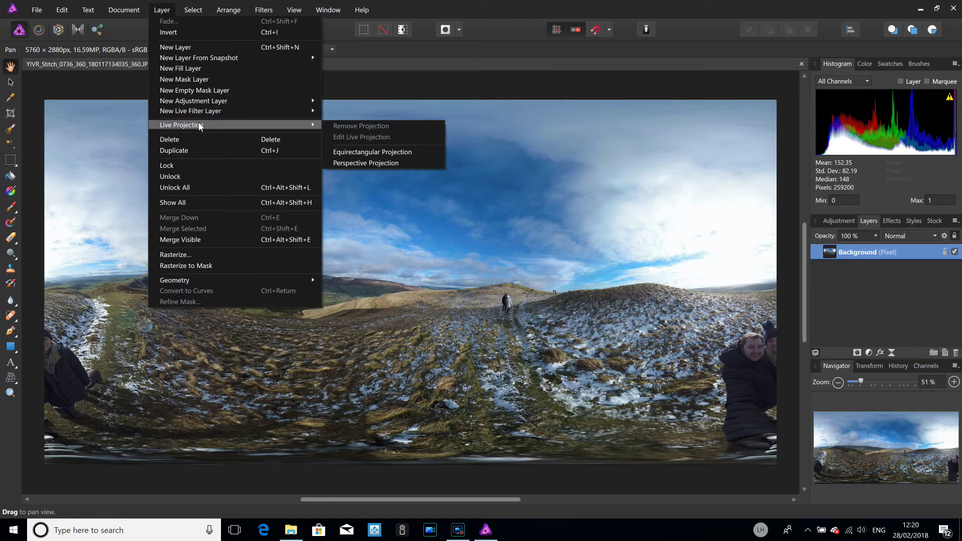
left_click(365, 153)
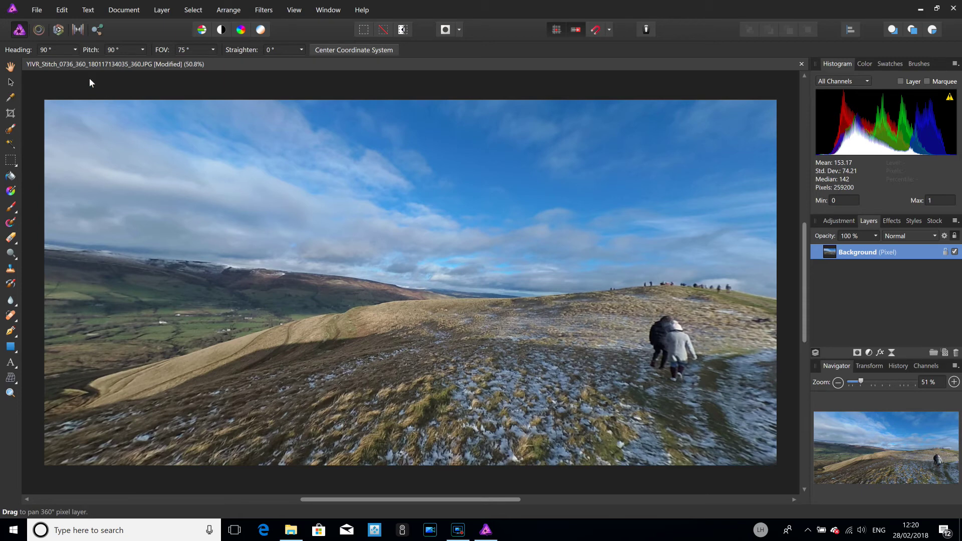
Turn the view to a heading of 285° so the couple is centred, and center the coordinate system on it.
left_click(47, 52)
left_click(75, 50)
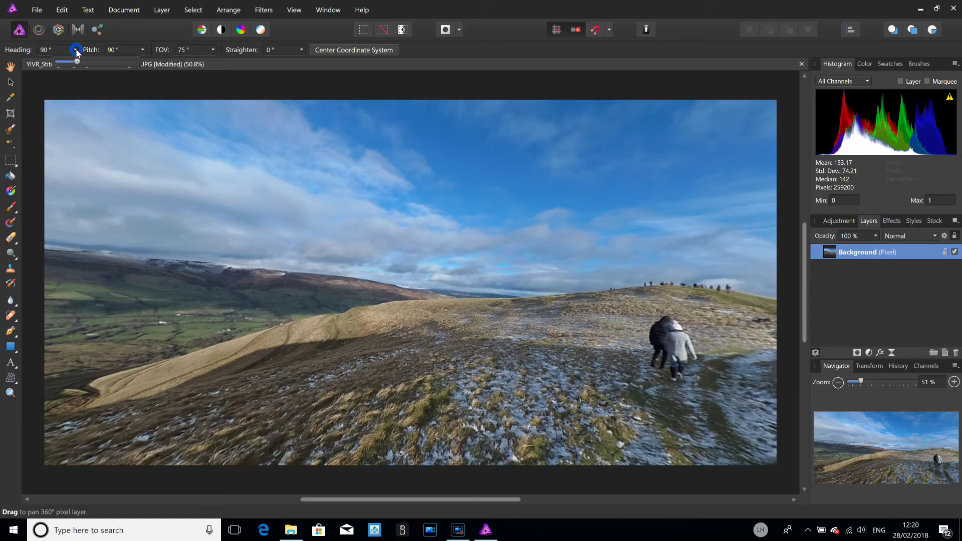
left_click_drag(76, 64, 120, 64)
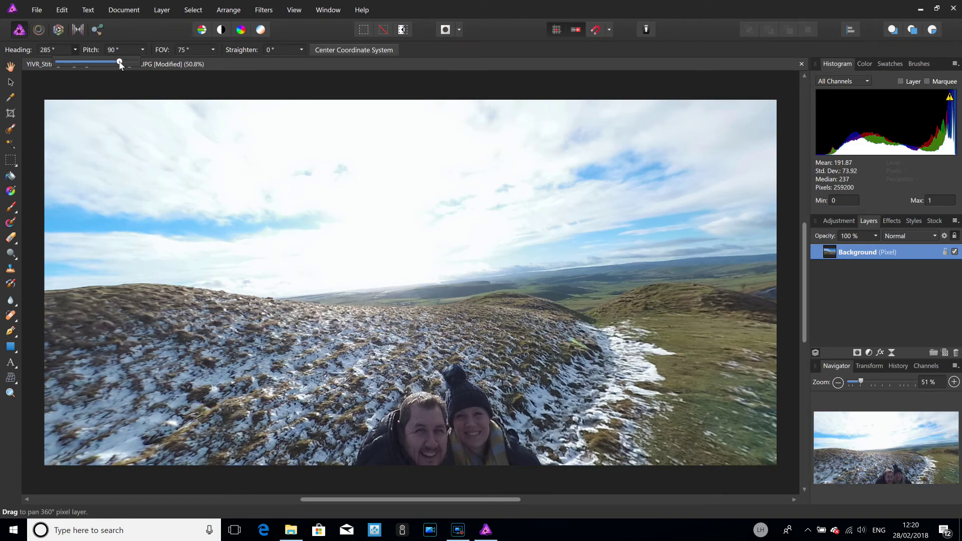
left_click_drag(121, 62, 121, 66)
left_click(345, 49)
left_click(345, 49)
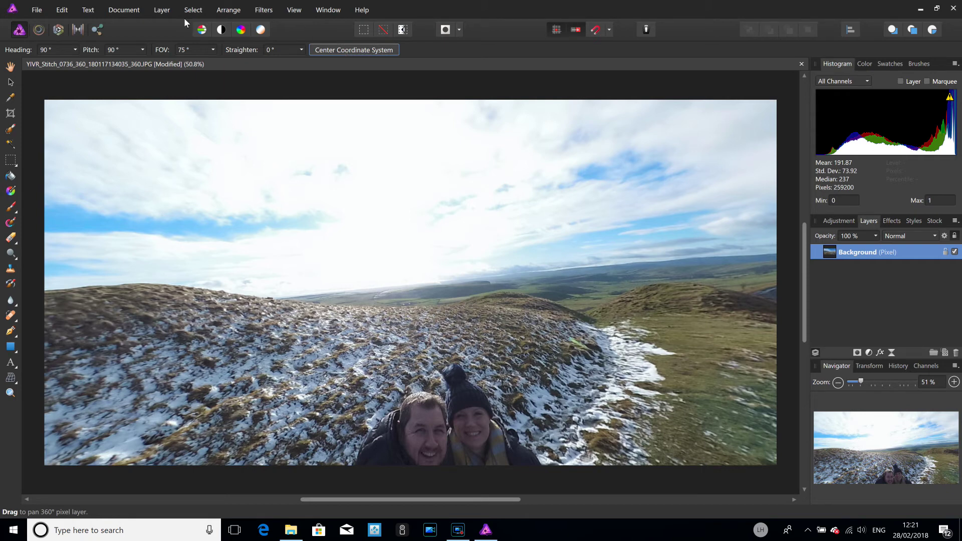
Remove the live projection from the background layer to return to the flat, recentred panorama.
left_click(154, 9)
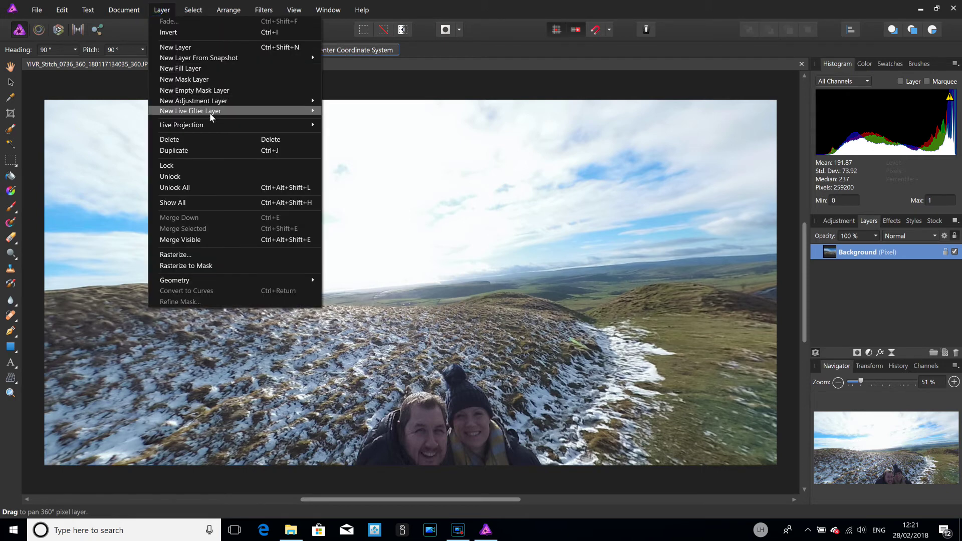
mouse_move(209, 112)
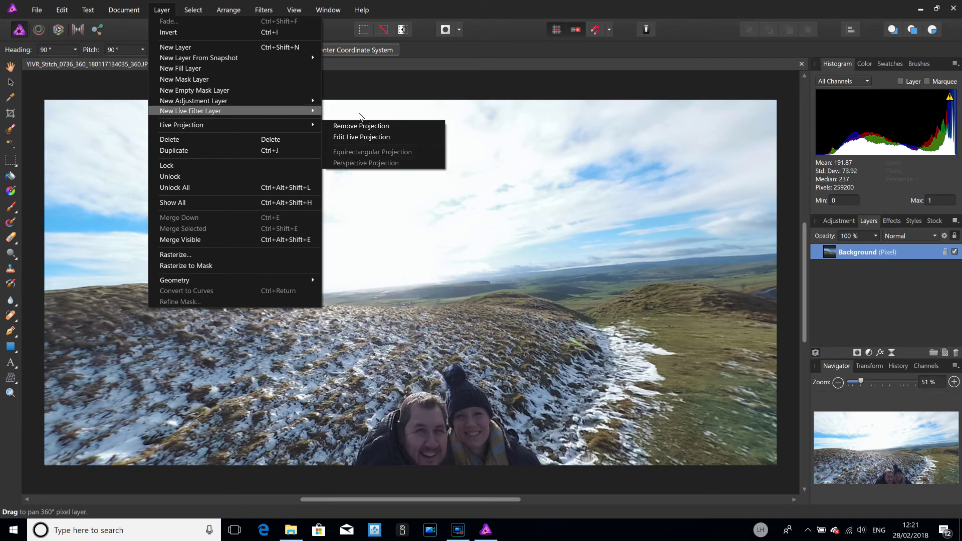
left_click(368, 128)
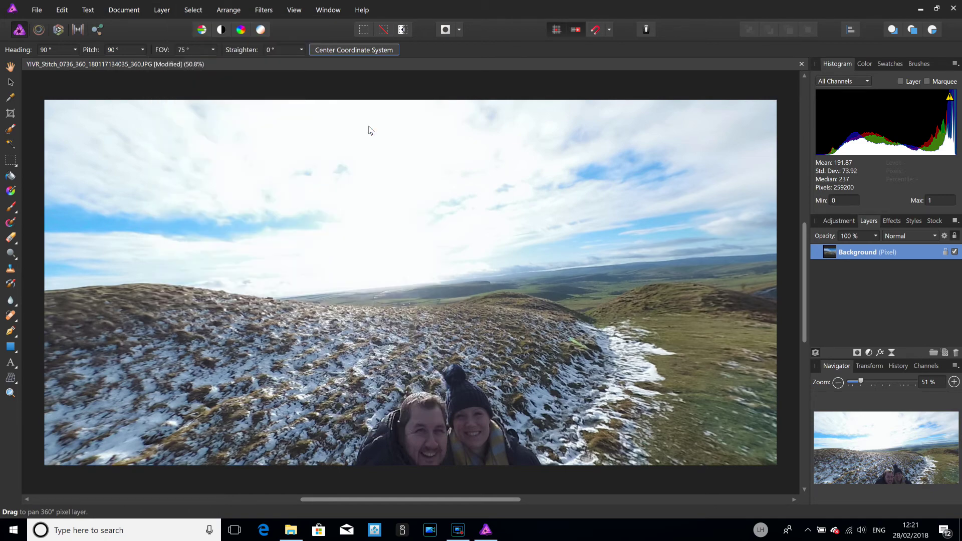
key("h")
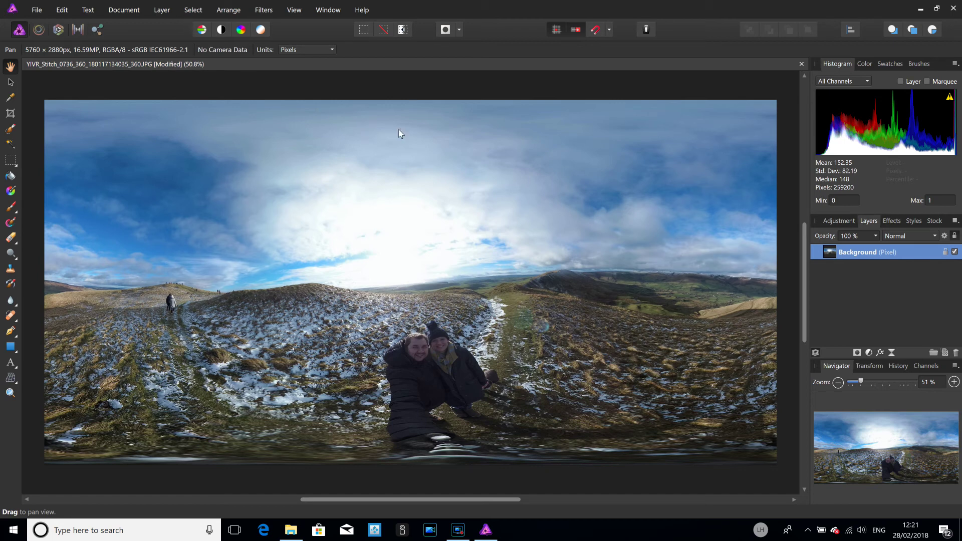
Apply an equirectangular live projection to the background layer again and straighten the view at heading 90° by -5°.
left_click(163, 11)
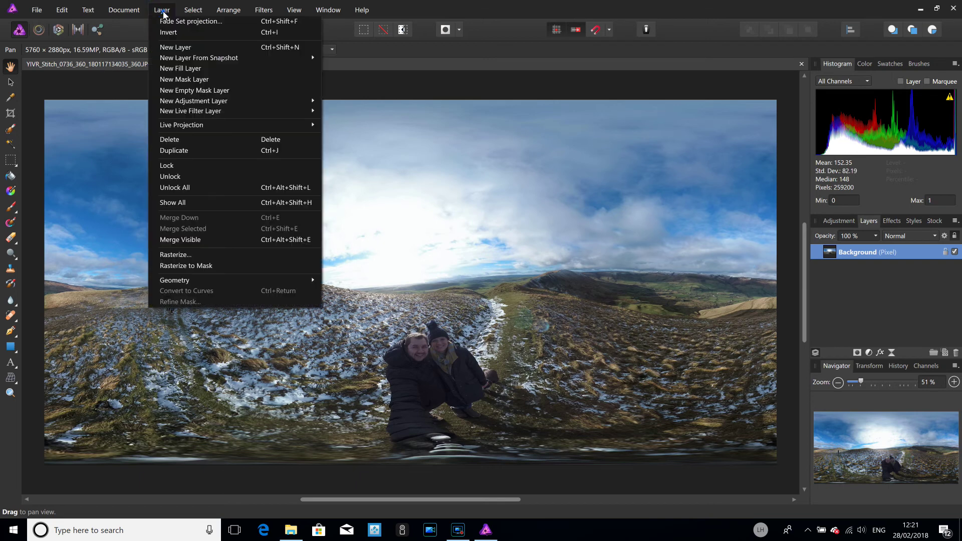
left_click(218, 127)
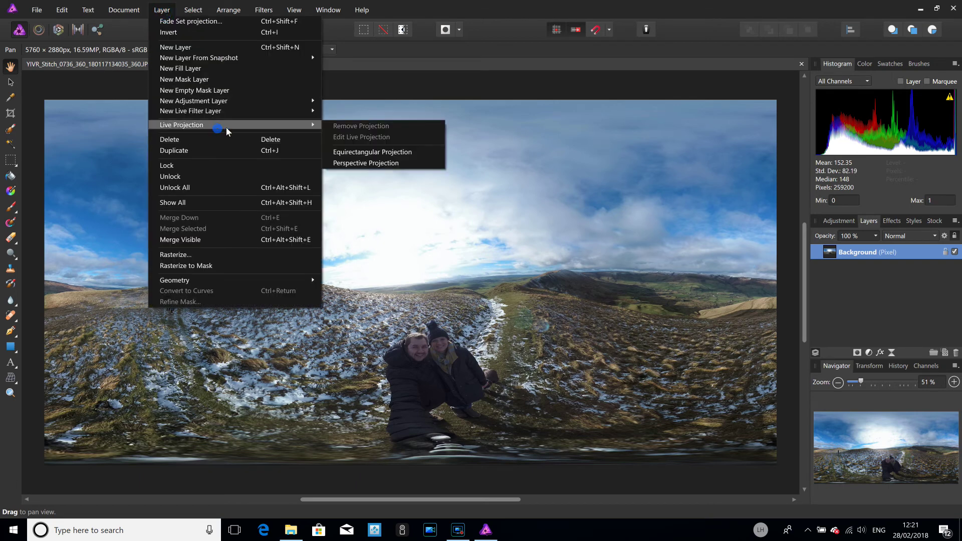
left_click(361, 155)
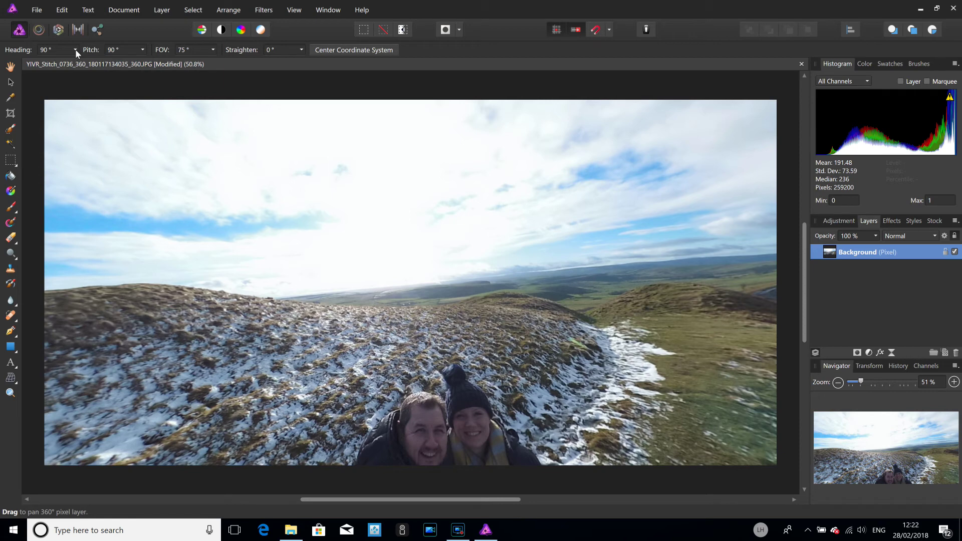
left_click(302, 49)
left_click_drag(303, 62, 297, 62)
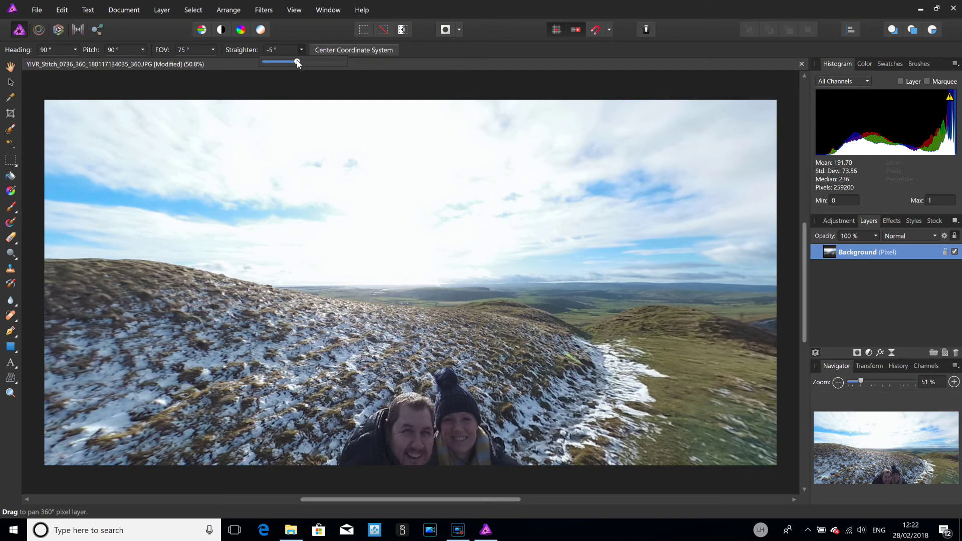
Turn the view through headings of 234°, 359° and 0° to check the horizon all the way round.
left_click(75, 50)
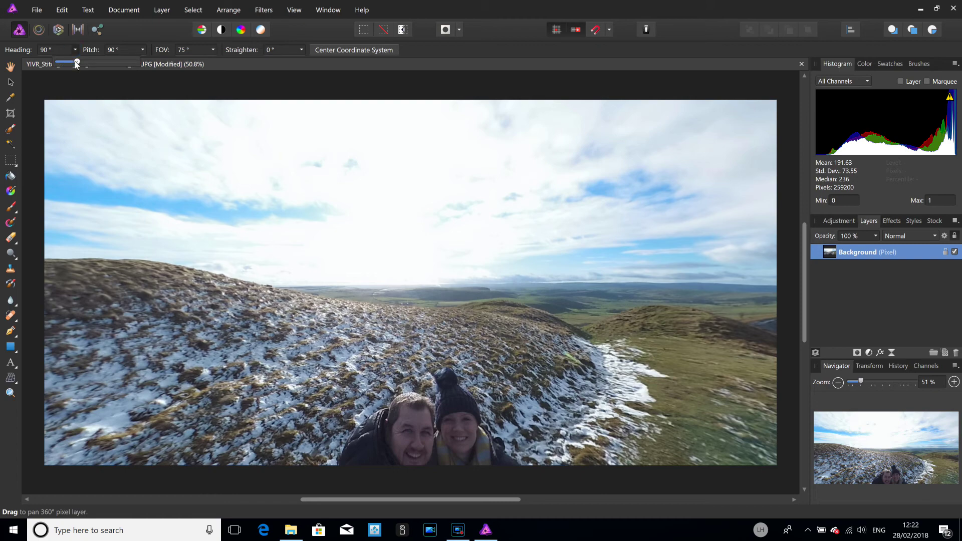
left_click_drag(76, 63, 109, 64)
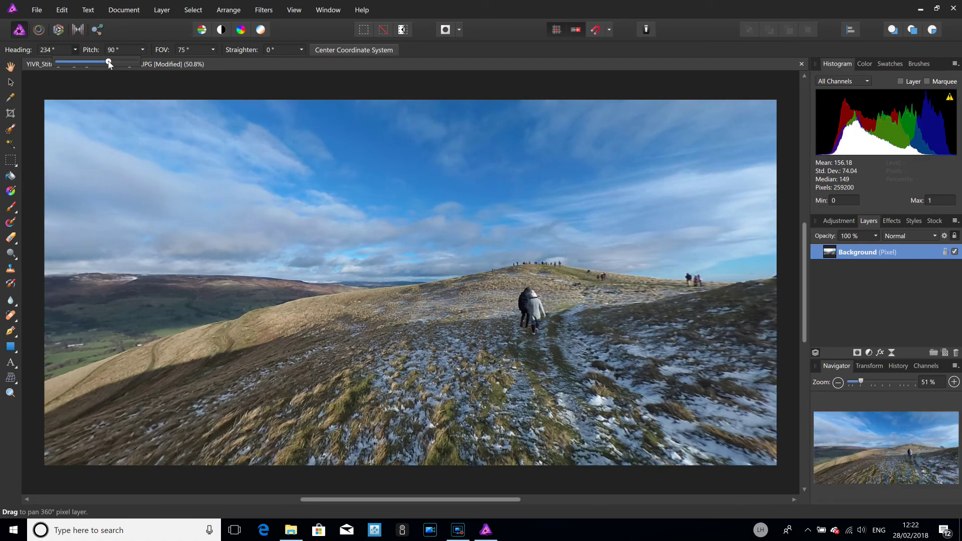
left_click_drag(109, 64, 142, 61)
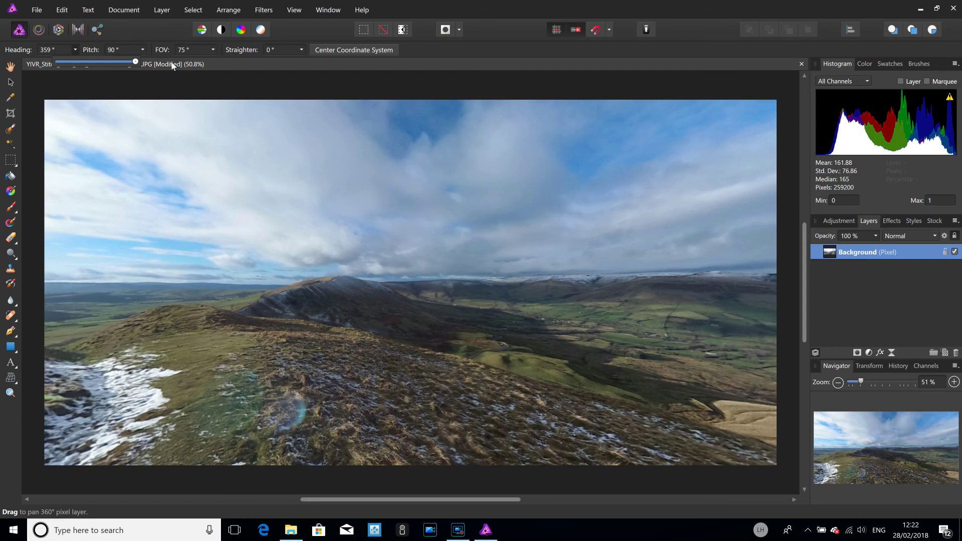
left_click_drag(136, 61, 38, 69)
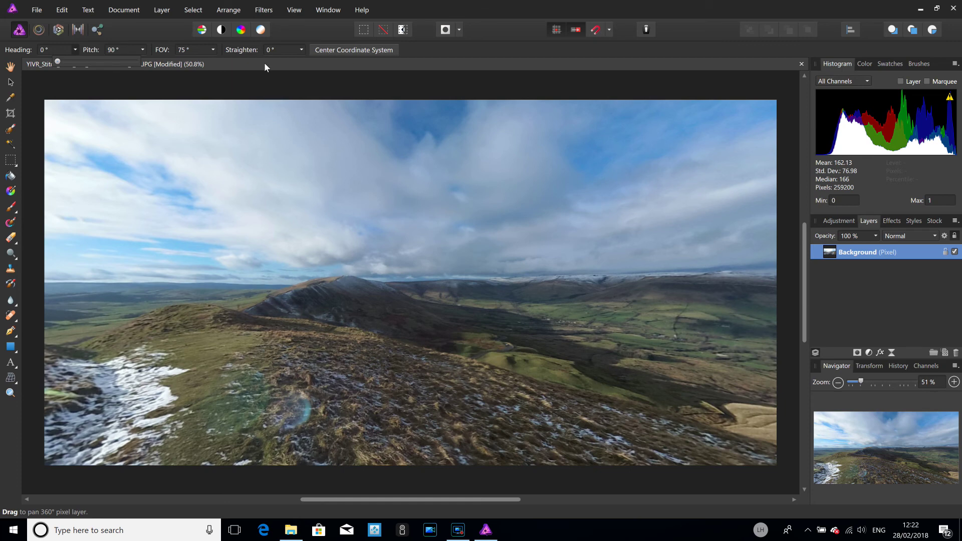
Try straightening the view at heading 0° by -1°, and set the straightening back to 0°.
left_click(301, 50)
left_click(301, 49)
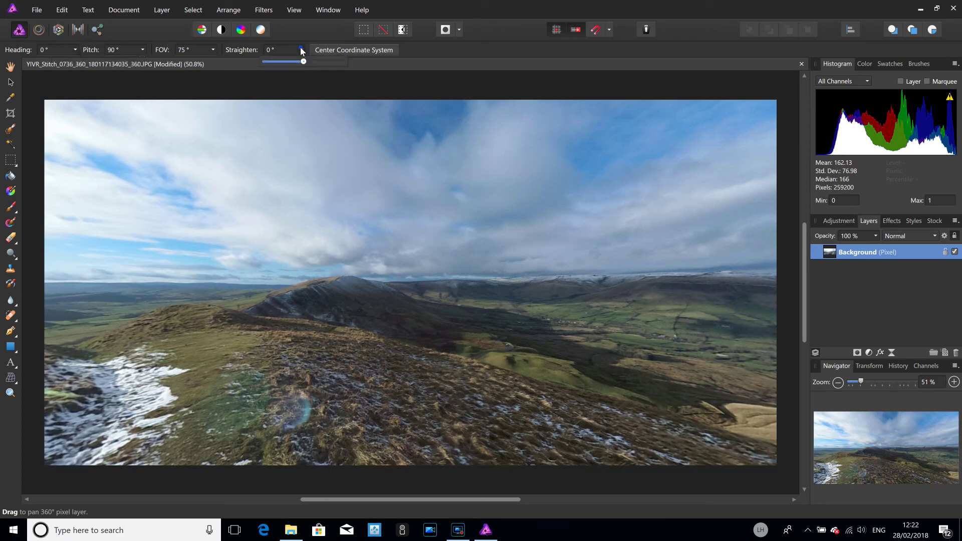
left_click_drag(304, 61, 303, 62)
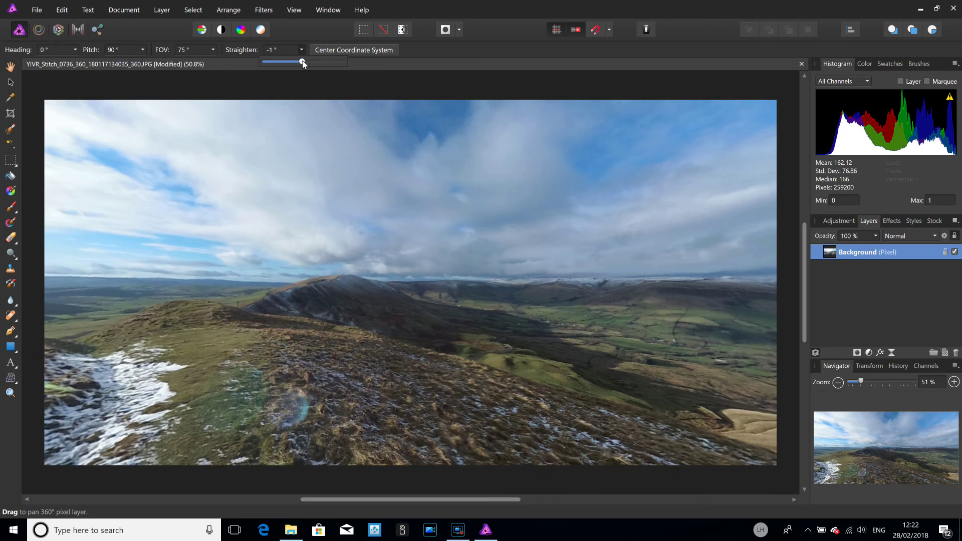
left_click_drag(302, 61, 304, 61)
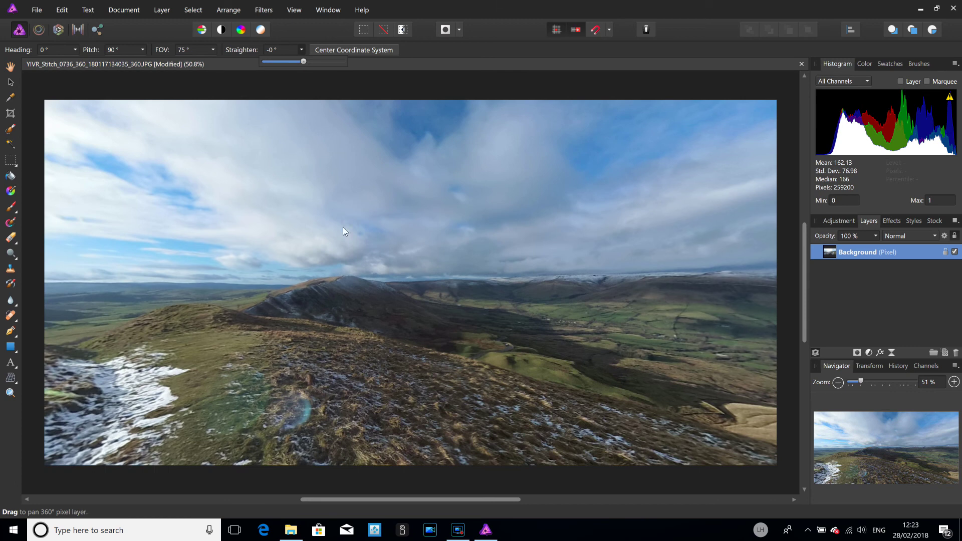
Sweep the heading round to 359° for a last horizon check, and remove the live projection from the background layer.
left_click(76, 50)
left_click_drag(76, 61, 165, 12)
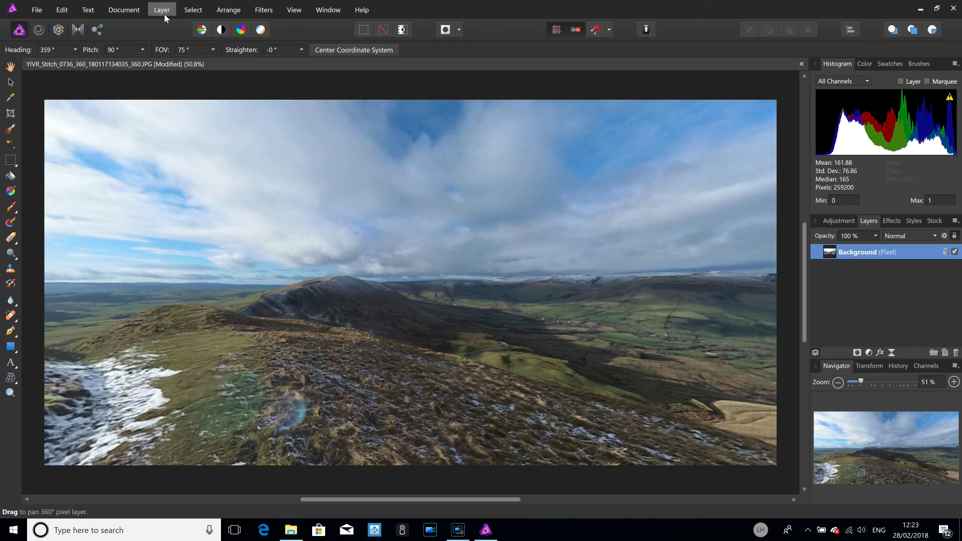
left_click(162, 10)
mouse_move(189, 126)
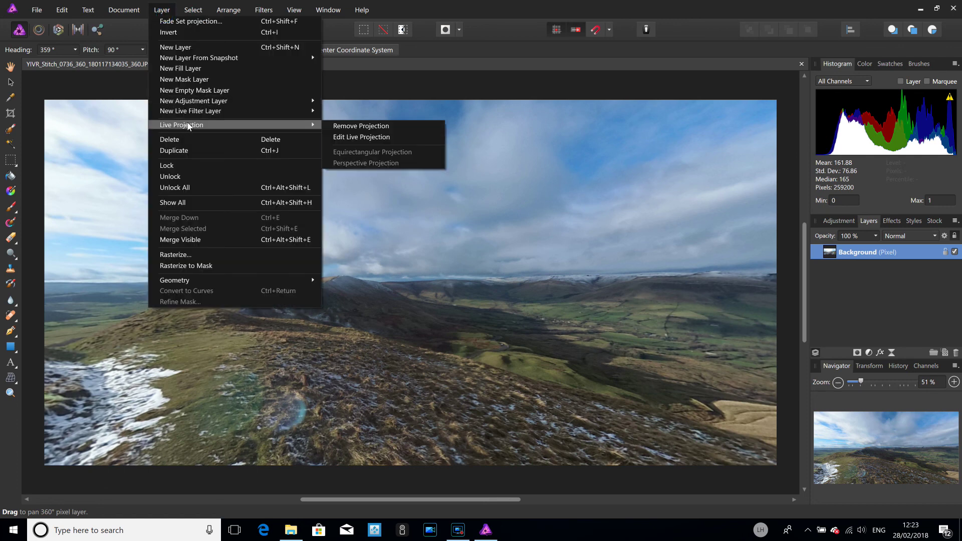
left_click(363, 130)
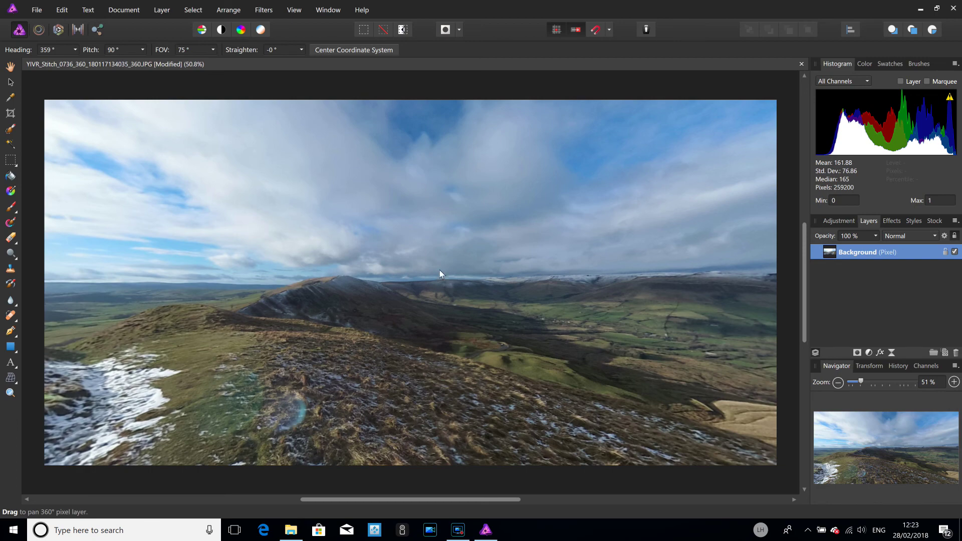
key("ctrl+z")
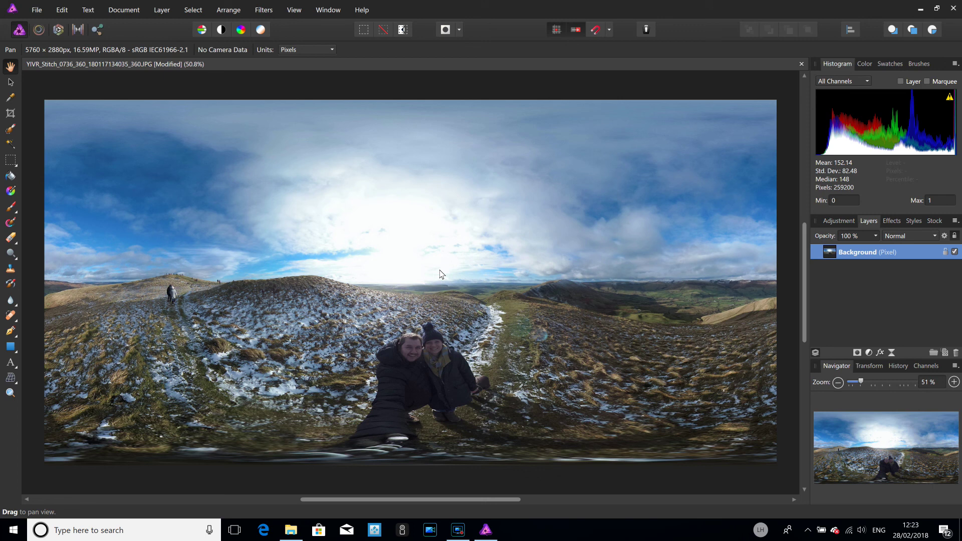
left_click(37, 10)
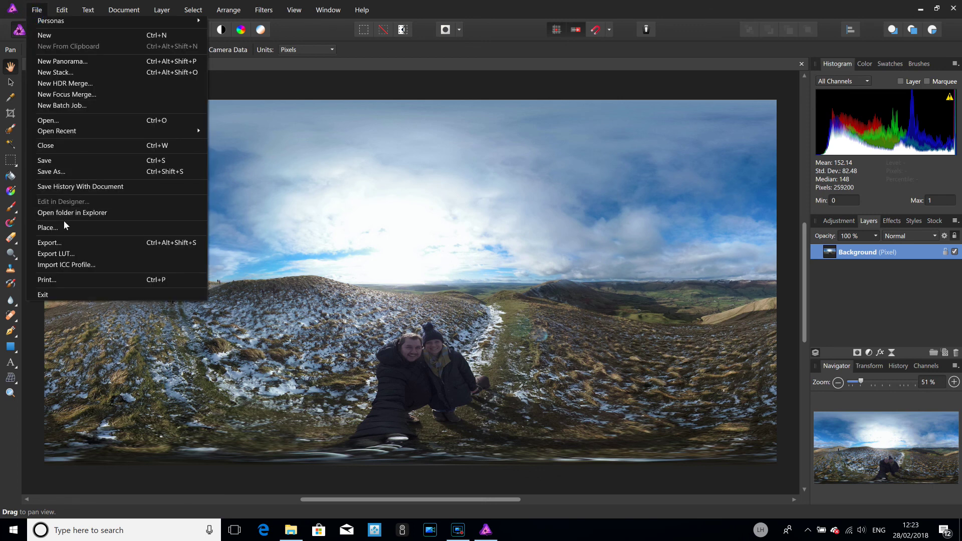
left_click(65, 244)
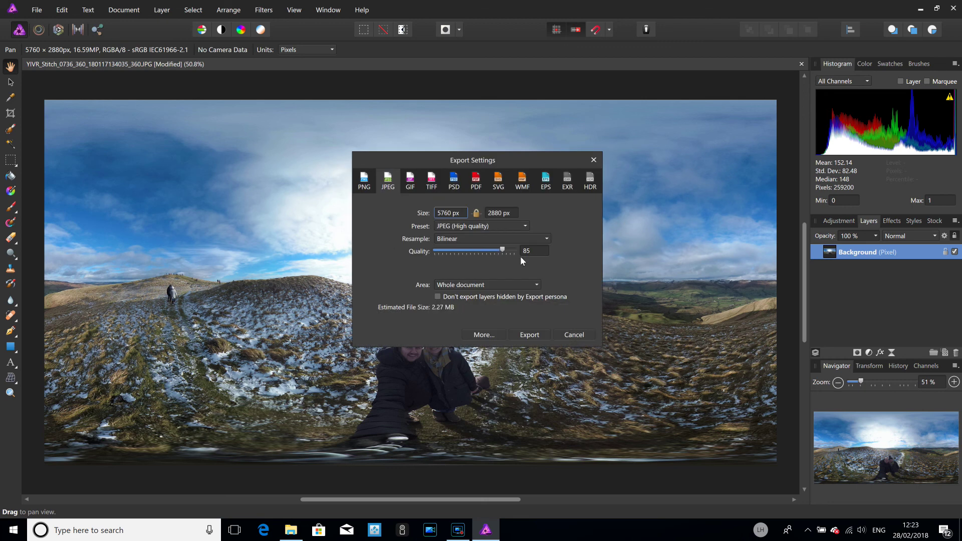
left_click(513, 335)
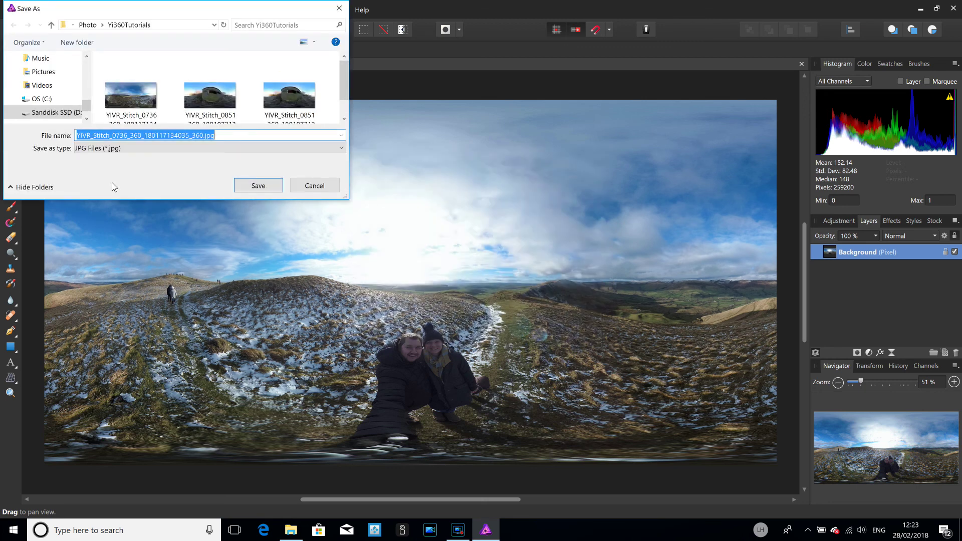
left_click(203, 138)
type("_straighten")
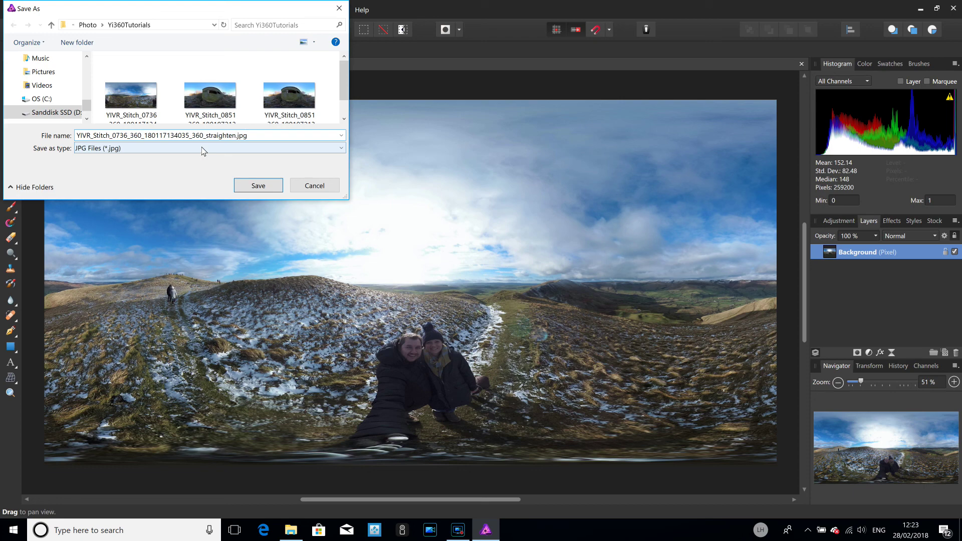
left_click(259, 186)
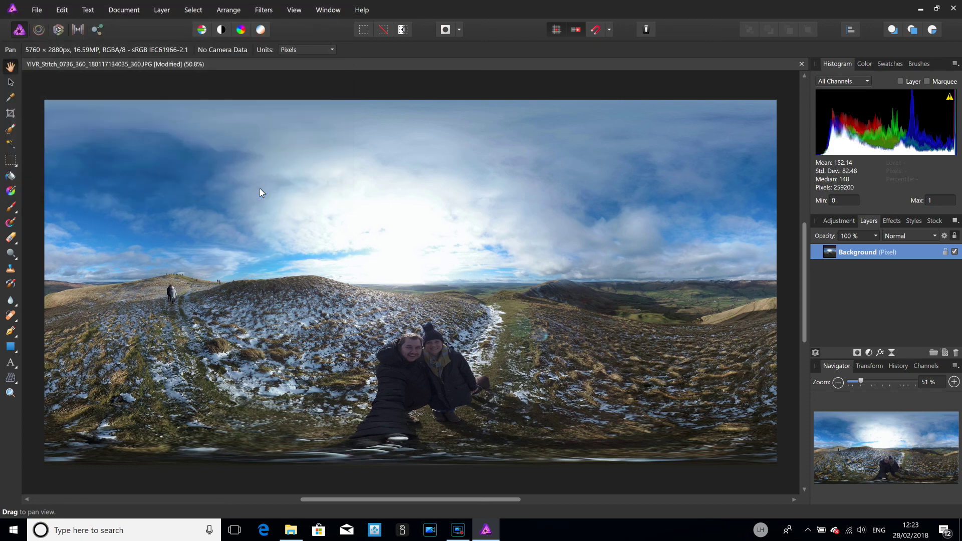